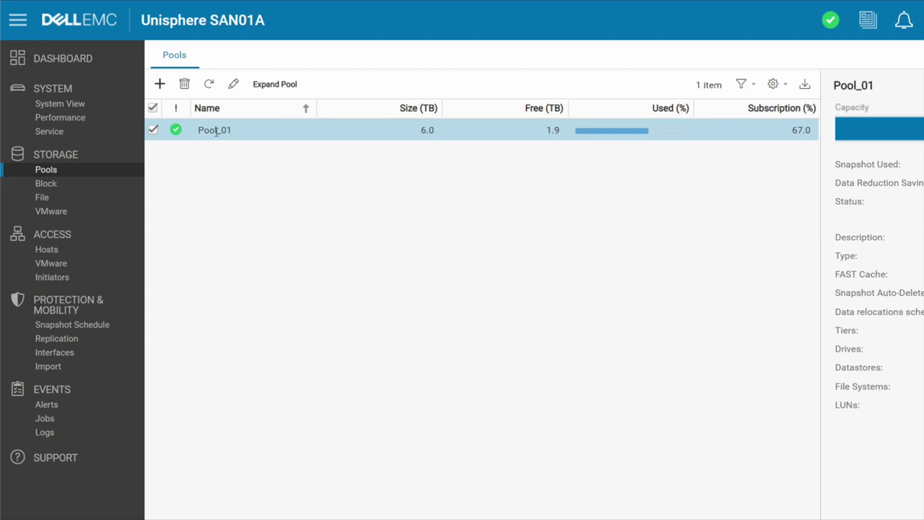
# Check Pool_01's remaining free space, then go to the Block LUNs list
pyautogui.moveTo(557, 129)
pyautogui.click(48, 184)
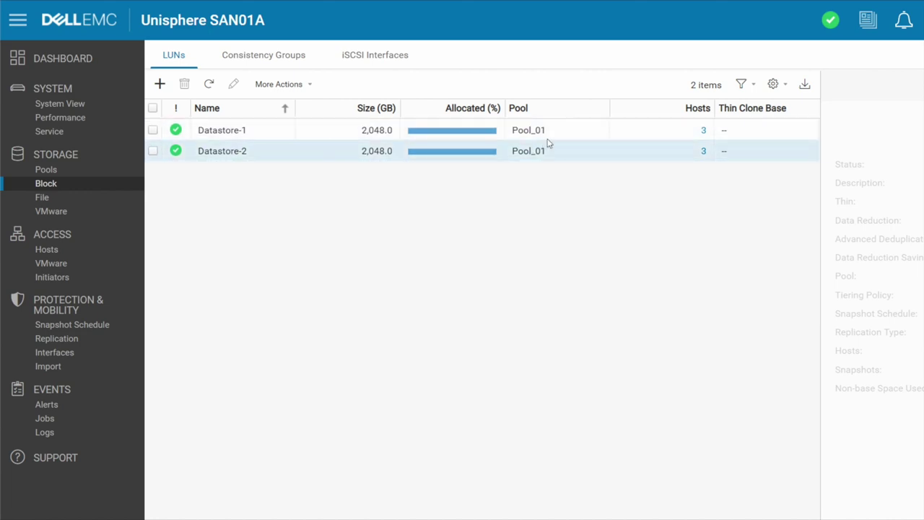
# Highlight the Pool_01 entry in the Datastore-1 row of the LUN list
pyautogui.moveTo(556, 131); pyautogui.dragTo(512, 130)
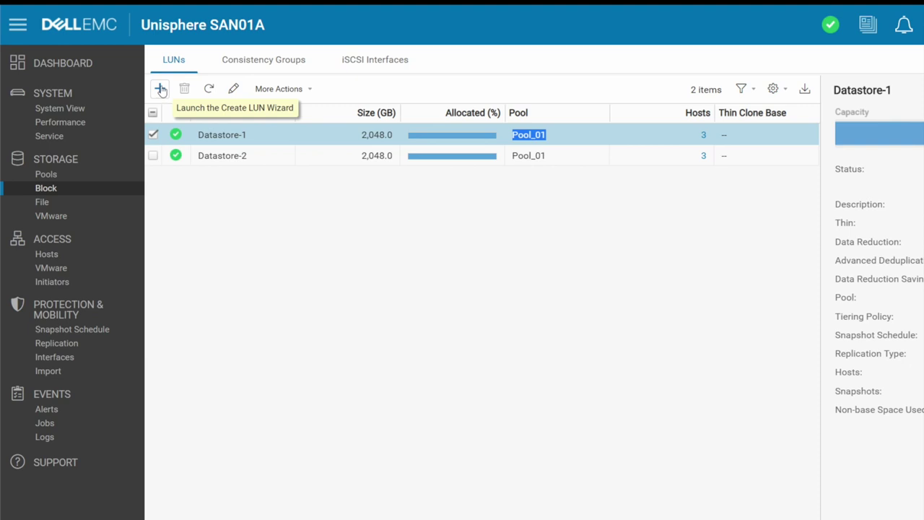
# Start a Create LUNs wizard for 4 LUNs named 'Datastore', then return to the LUN count
pyautogui.click(160, 88)
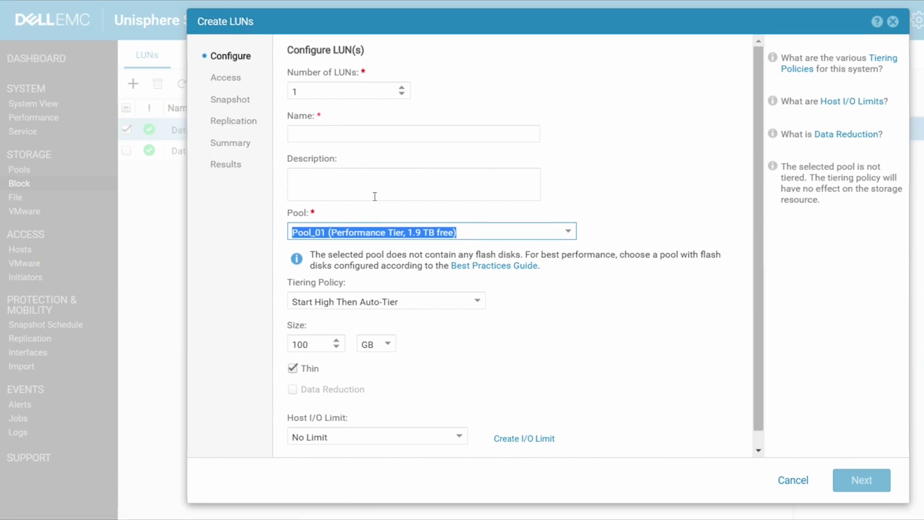
pyautogui.click(316, 92)
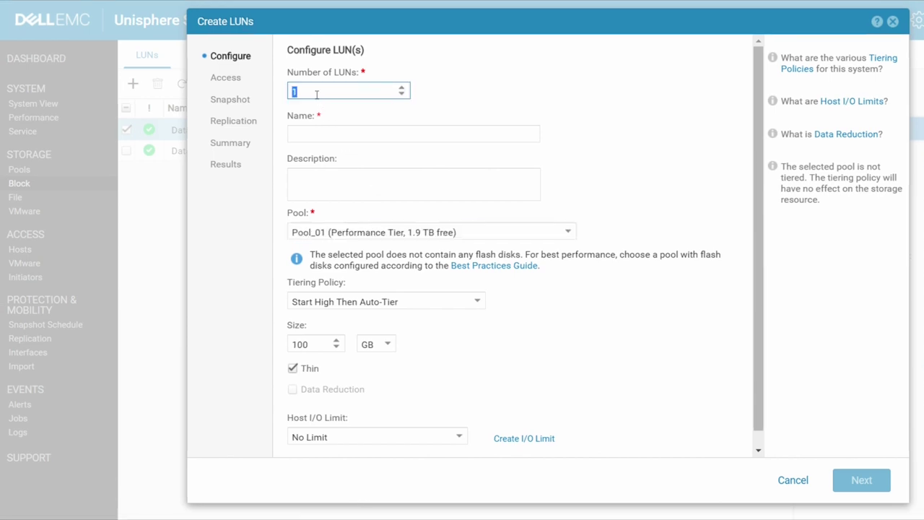
pyautogui.write('4')
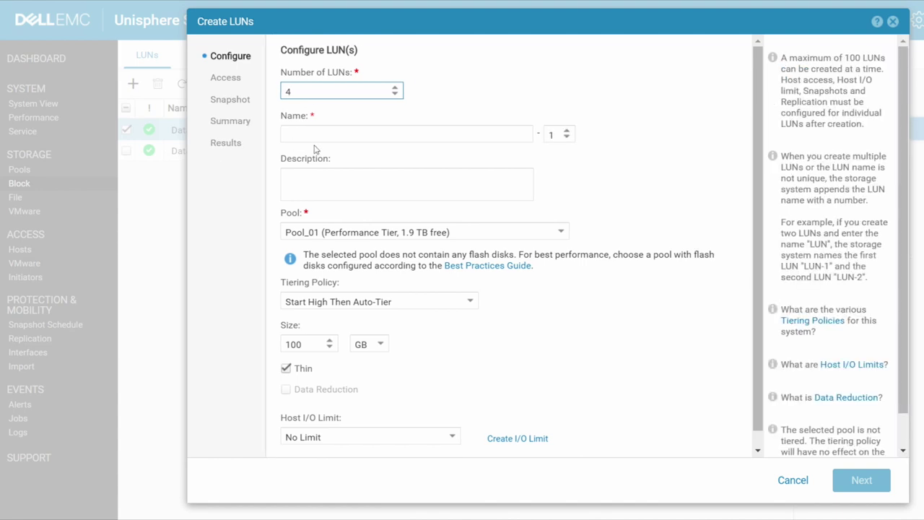
pyautogui.click(323, 135)
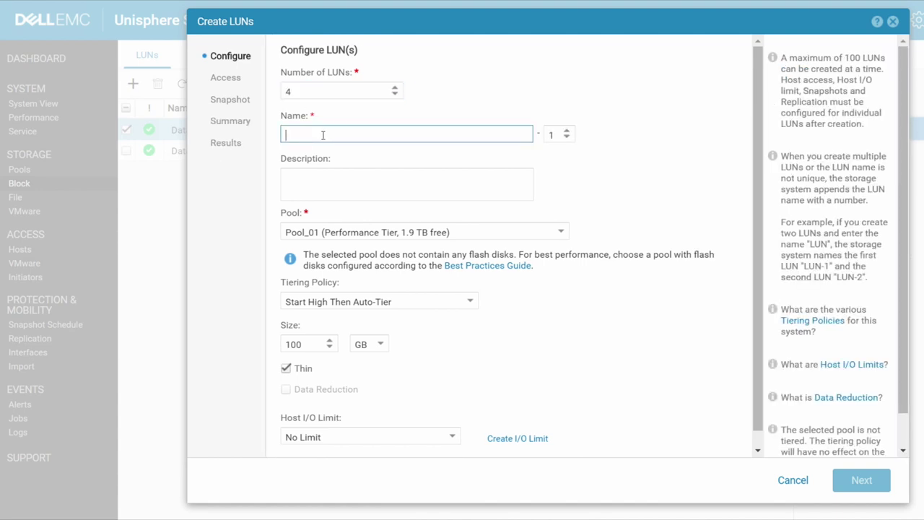
pyautogui.write('Datas')
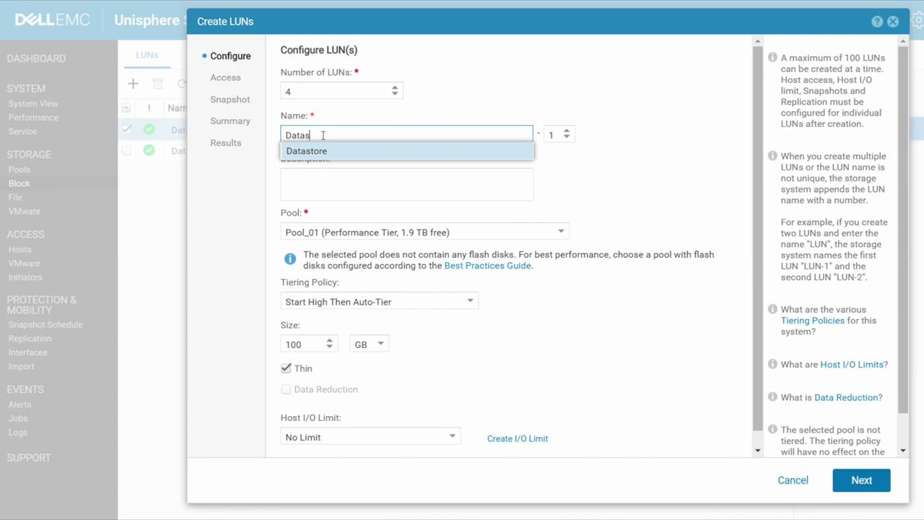
pyautogui.write('tore')
pyautogui.click(347, 178)
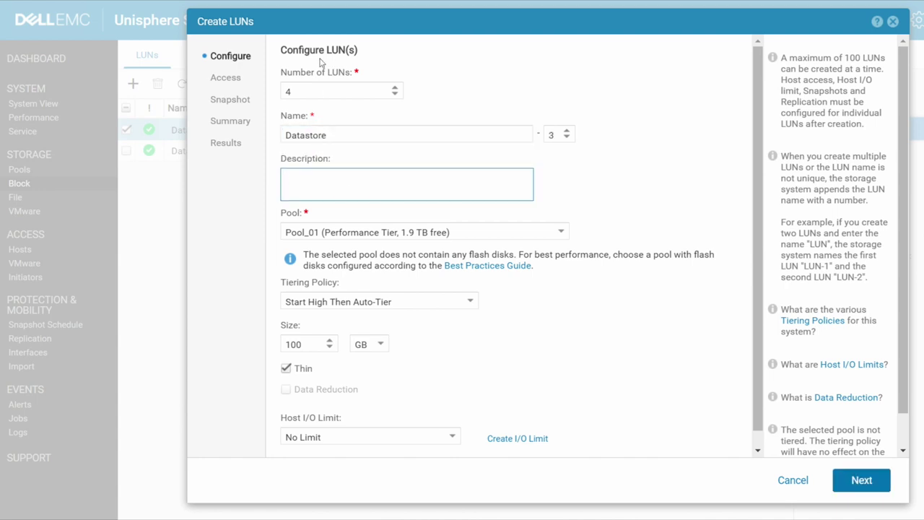
pyautogui.moveTo(324, 21); pyautogui.dragTo(382, 21)
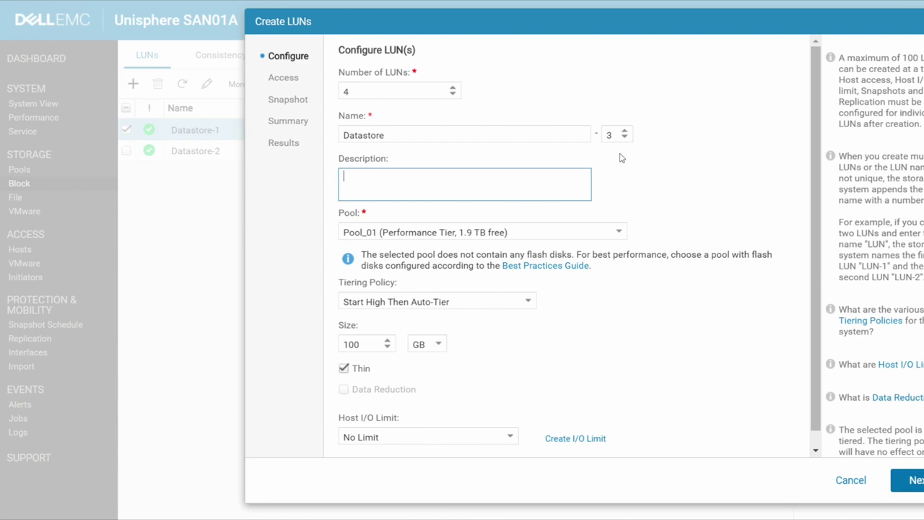
pyautogui.click(457, 94)
# Change the wizard to a single LUN named 'Datastore-Test'
pyautogui.press('BackSpace')
pyautogui.write('1')
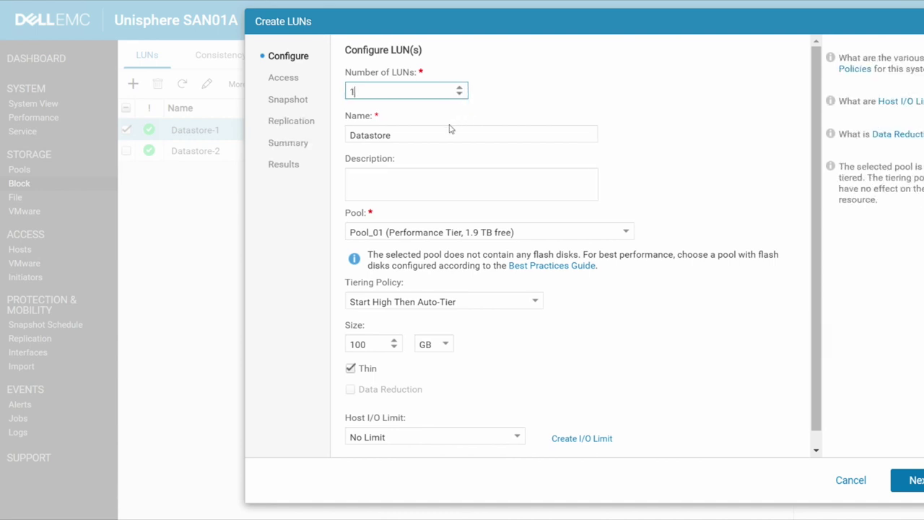
pyautogui.press('Tab')
pyautogui.click(434, 132)
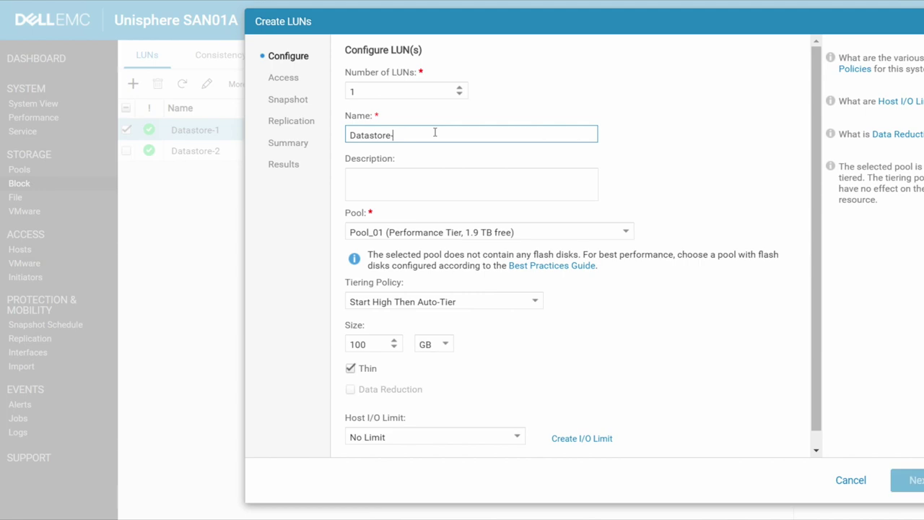
pyautogui.write('-Yest')
pyautogui.press('BackSpace')
pyautogui.press('BackSpace')
pyautogui.press('BackSpace')
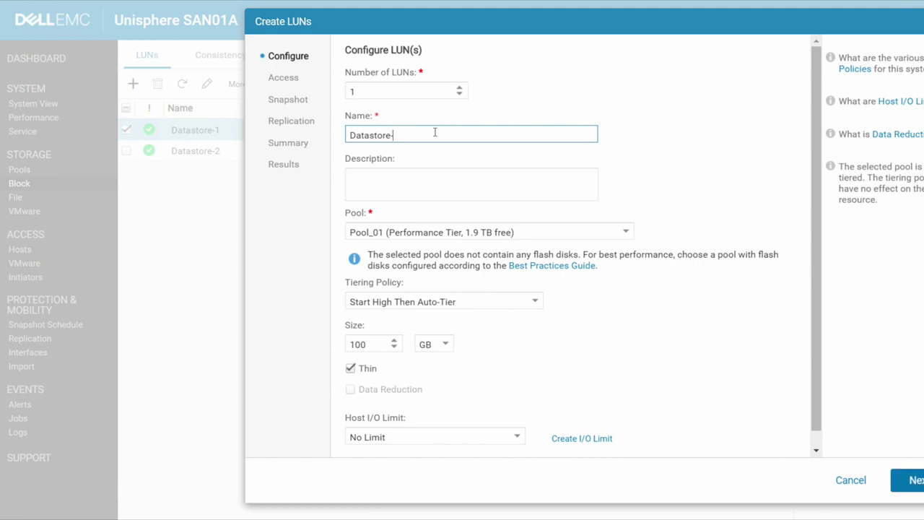
pyautogui.write('Test')
# Add the description 'a description' and place the LUN in Pool_01
pyautogui.click(380, 184)
pyautogui.write('a des')
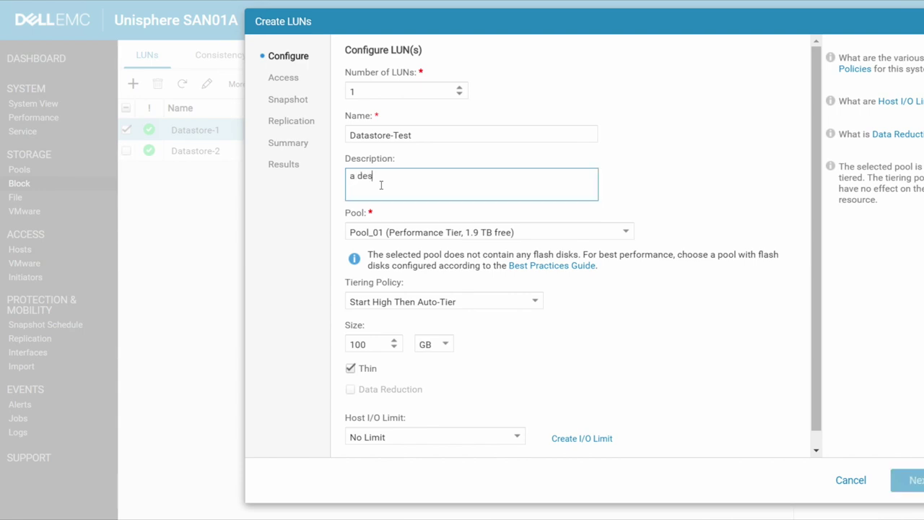
pyautogui.write('cription')
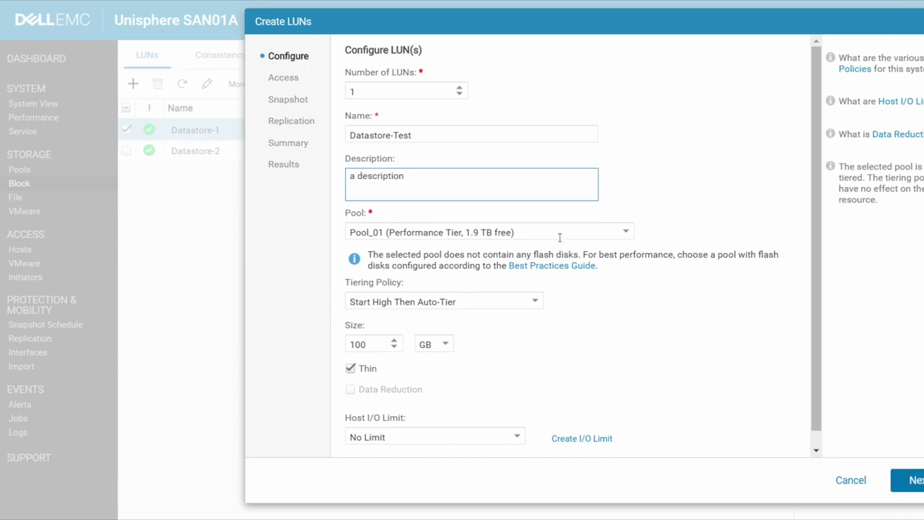
pyautogui.click(626, 231)
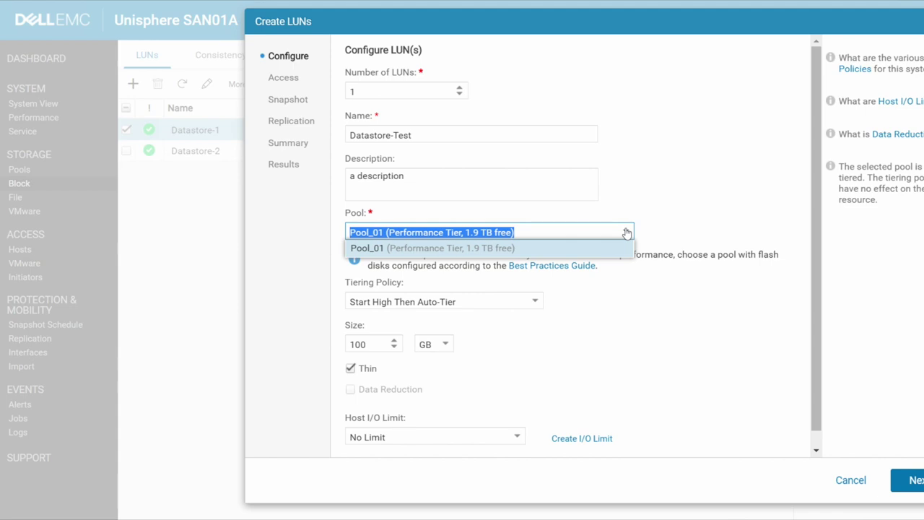
pyautogui.click(625, 247)
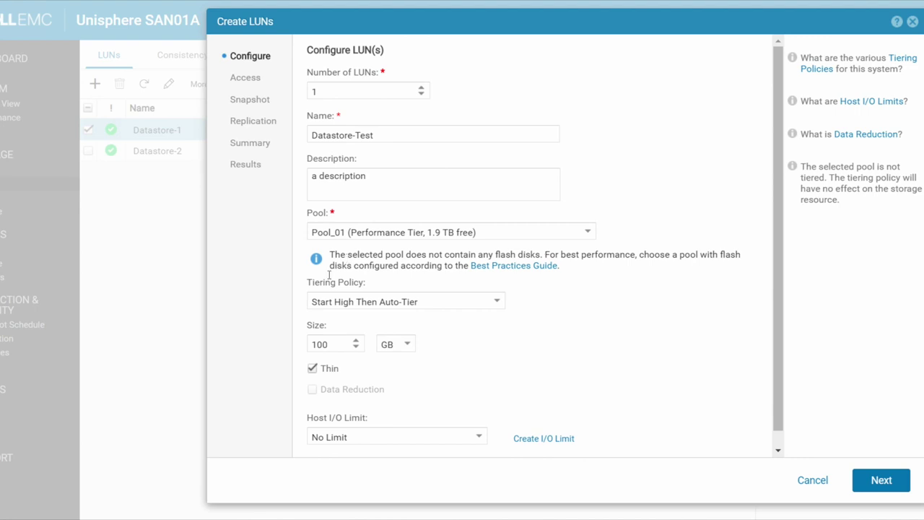
pyautogui.click(497, 302)
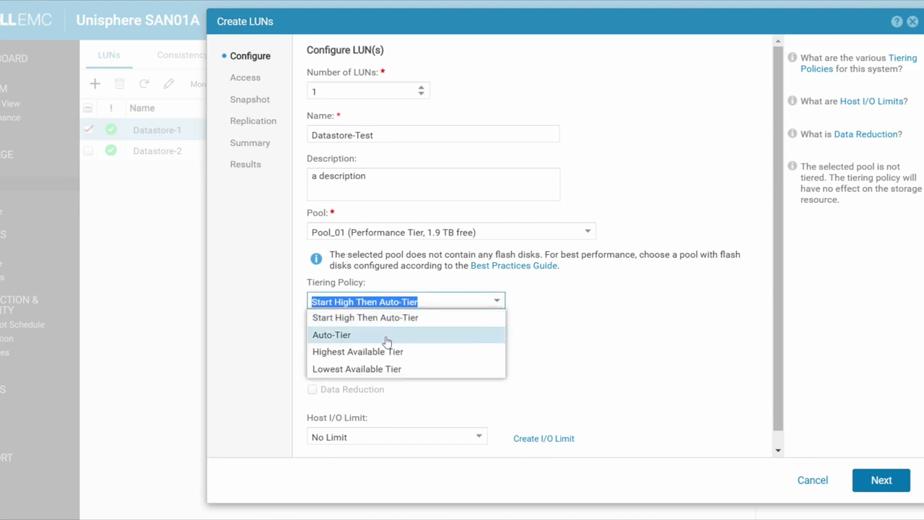
pyautogui.click(562, 331)
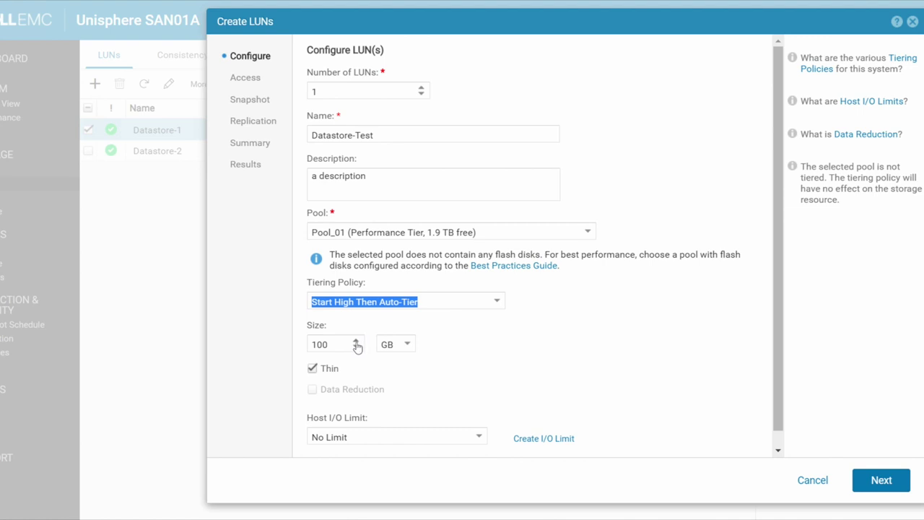
pyautogui.click(394, 341)
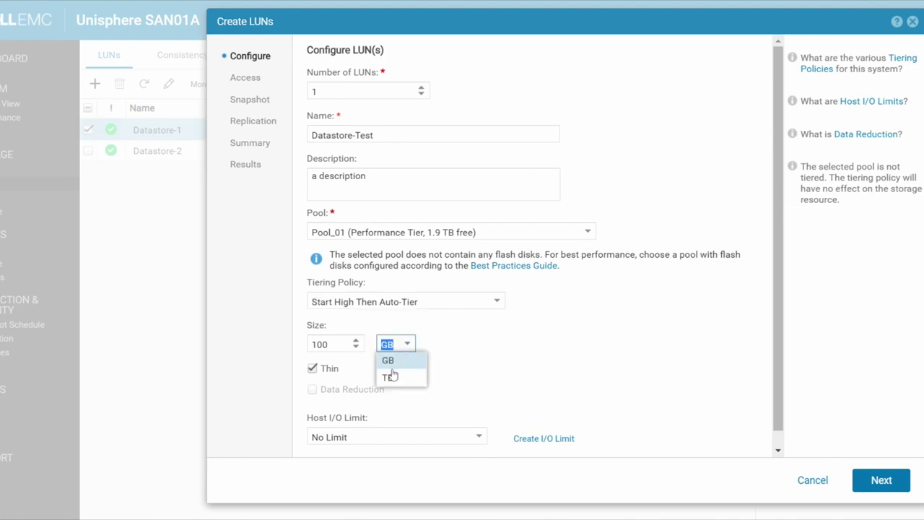
pyautogui.click(456, 357)
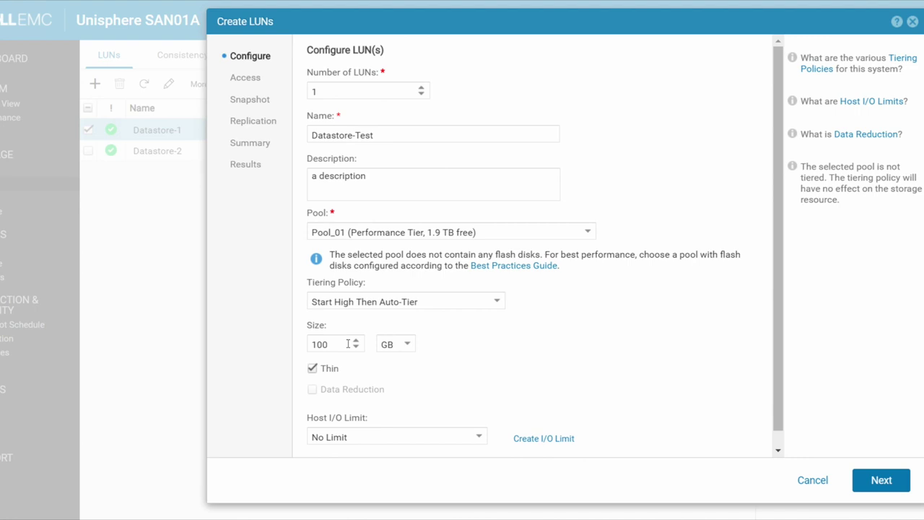
pyautogui.click(312, 369)
pyautogui.click(312, 369)
pyautogui.click(879, 481)
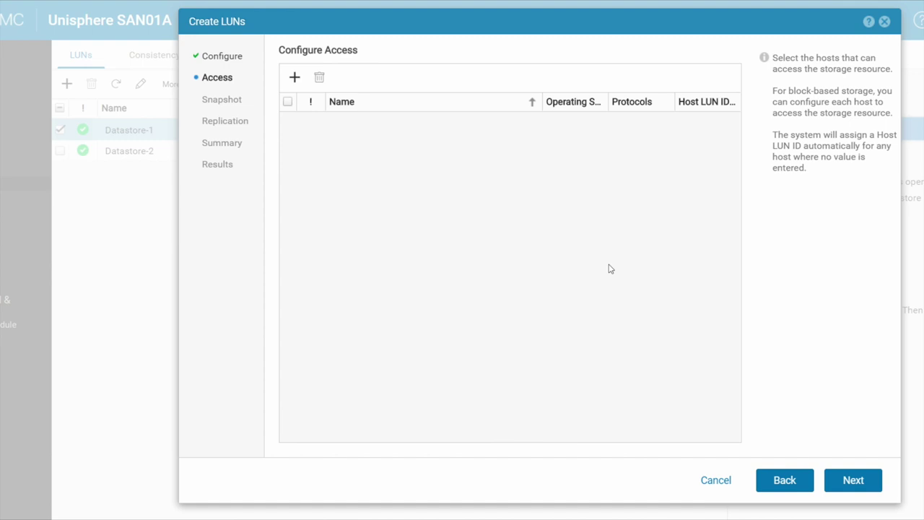
# Grant the three ESXi hosts access to the new LUN
pyautogui.click(296, 78)
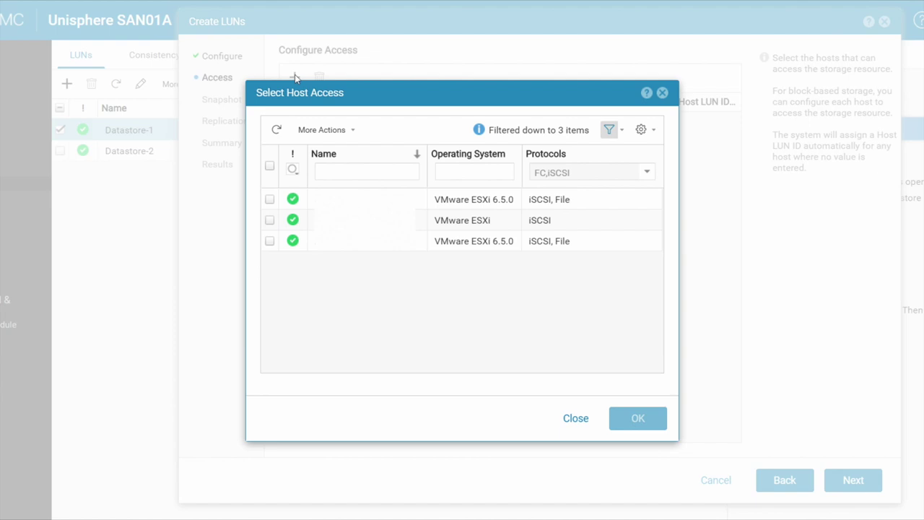
pyautogui.click(644, 425)
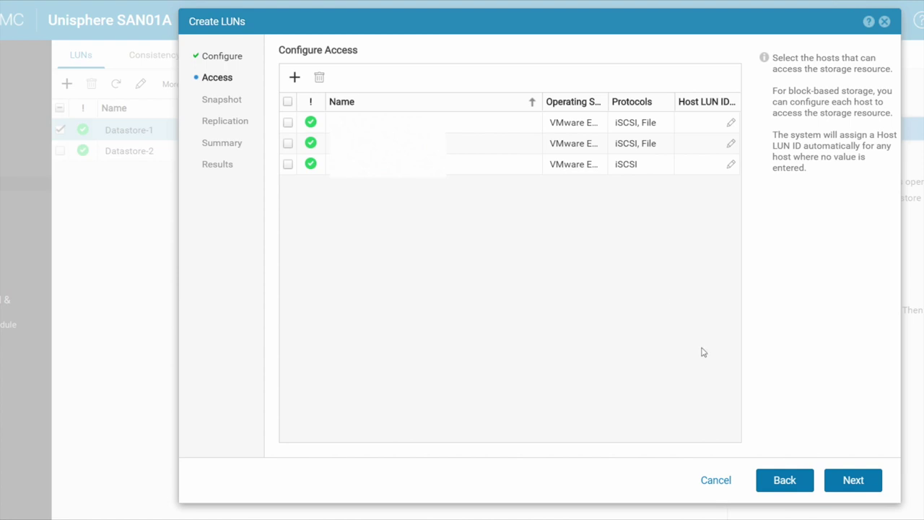
pyautogui.click(855, 482)
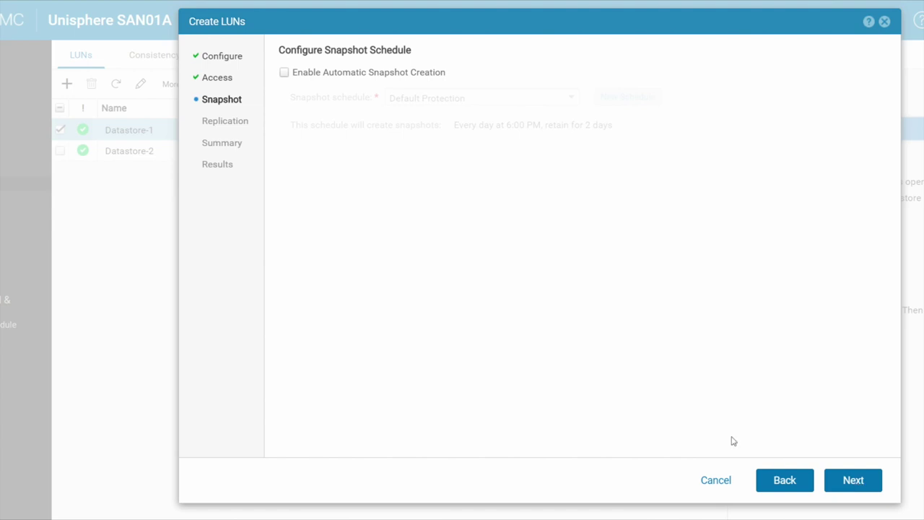
# Skip snapshots, briefly enable replication to view Asynchronous mode, then leave replication disabled
pyautogui.click(841, 482)
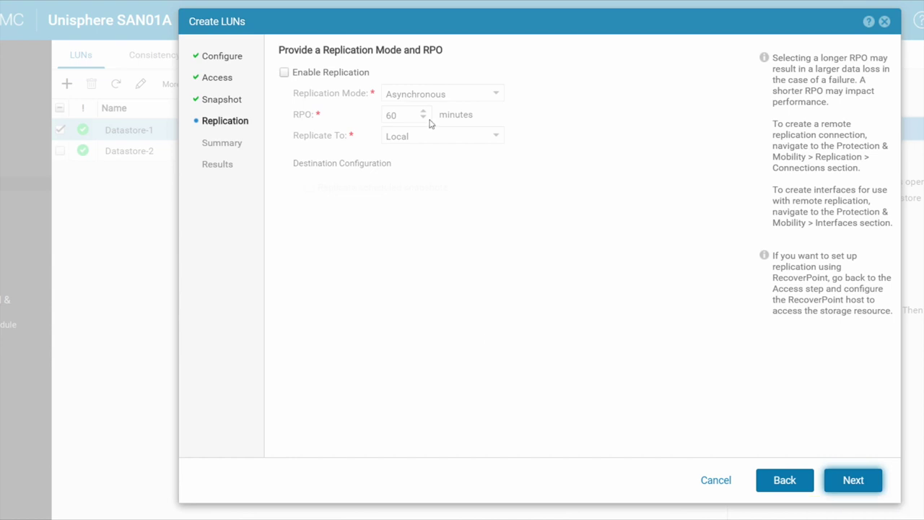
pyautogui.click(353, 75)
pyautogui.click(433, 93)
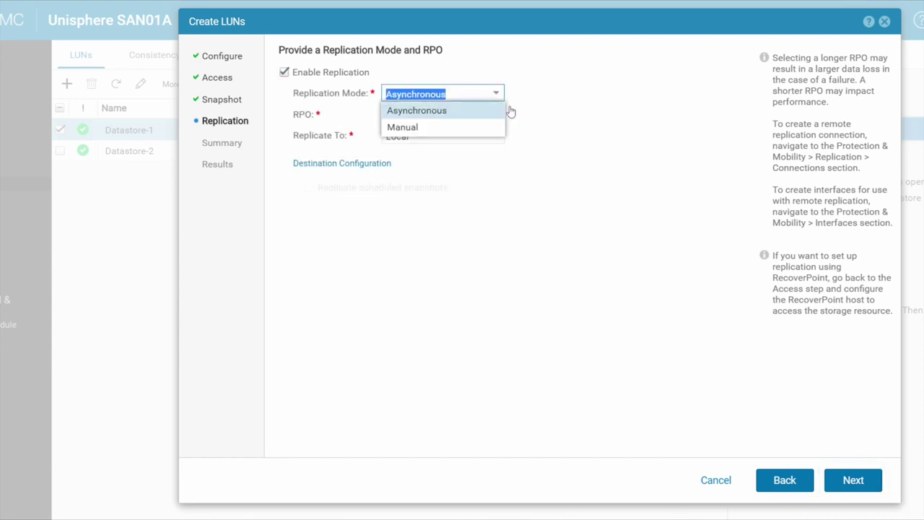
pyautogui.click(539, 117)
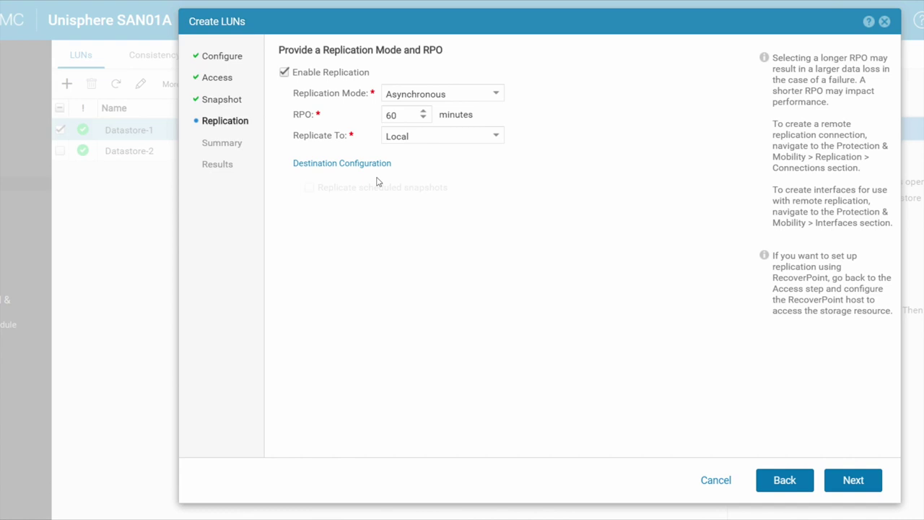
pyautogui.click(285, 73)
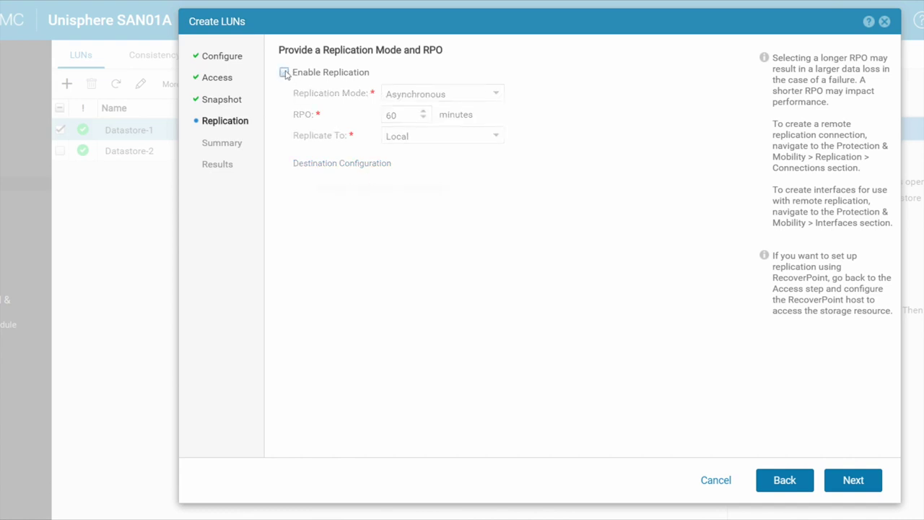
# Confirm the Datastore-Test summary (100 GB thin, Pool_01) and finish creating the LUN
pyautogui.click(853, 489)
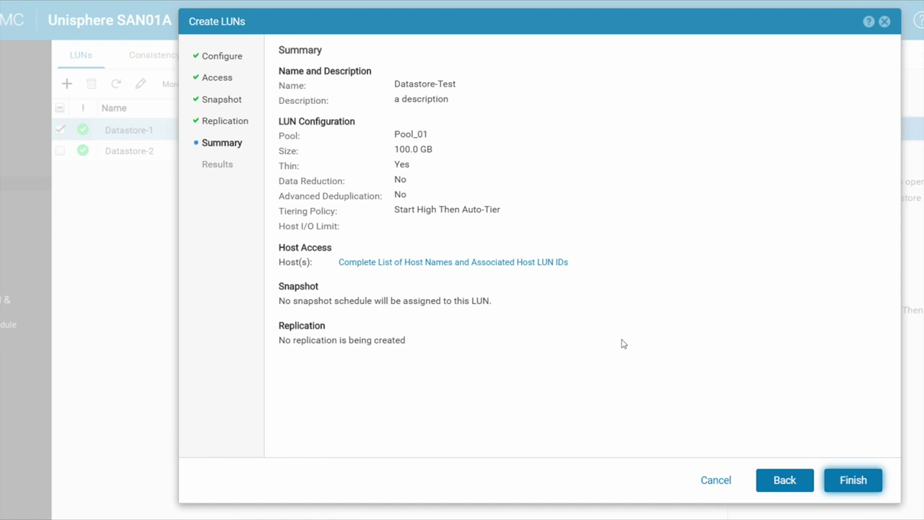
pyautogui.click(860, 479)
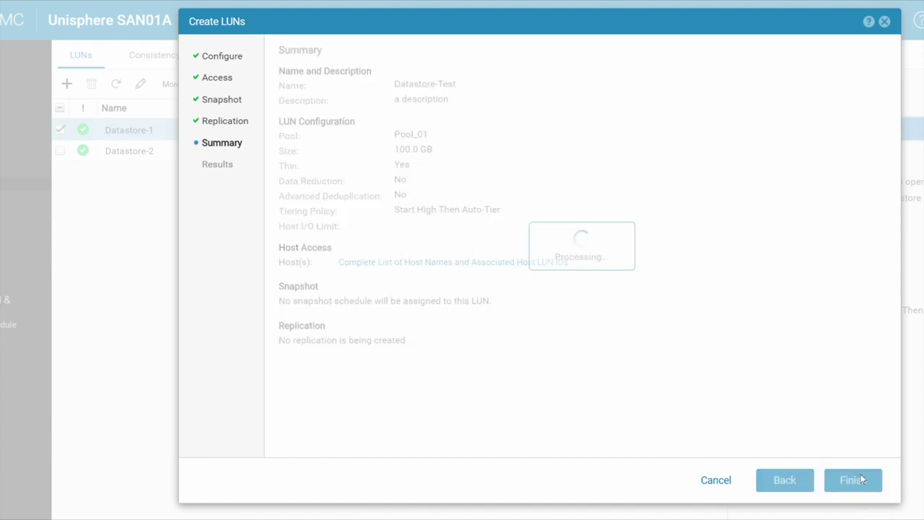